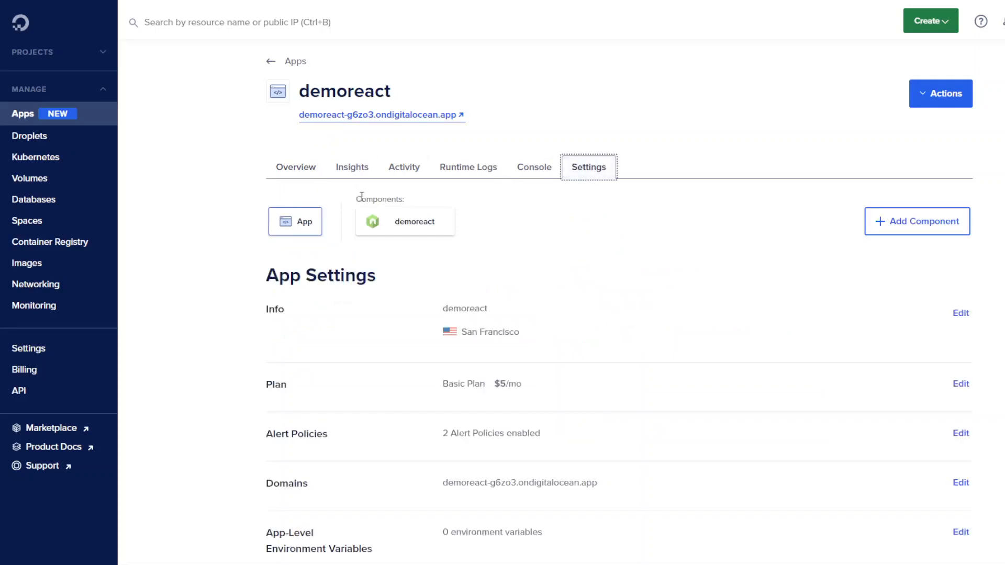
# - Start adding a database component to the demoreact app and review the dev database's trusted source note
pyautogui.moveTo(360, 198); pyautogui.dragTo(406, 200)
pyautogui.click(413, 195)
pyautogui.click(901, 233)
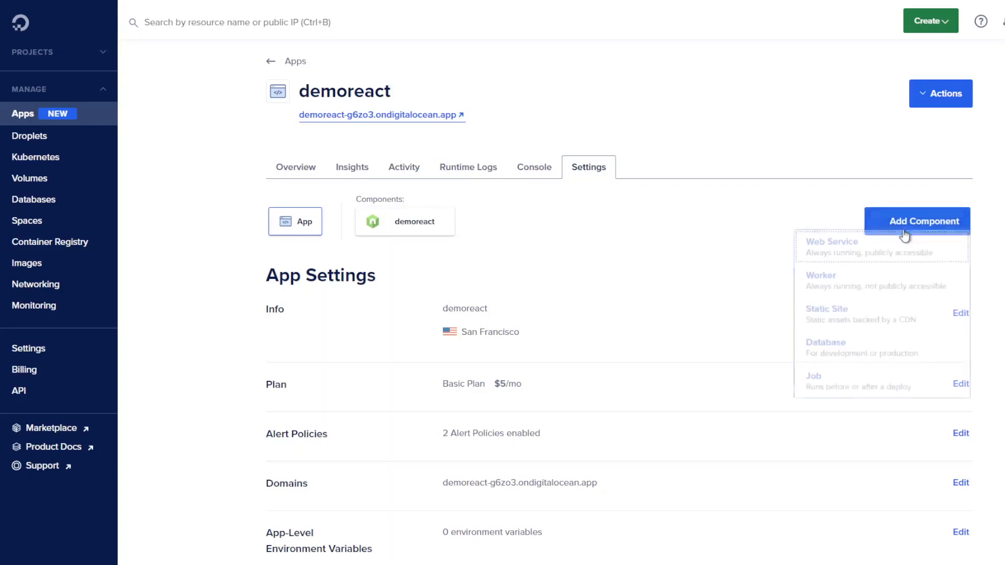
pyautogui.click(853, 350)
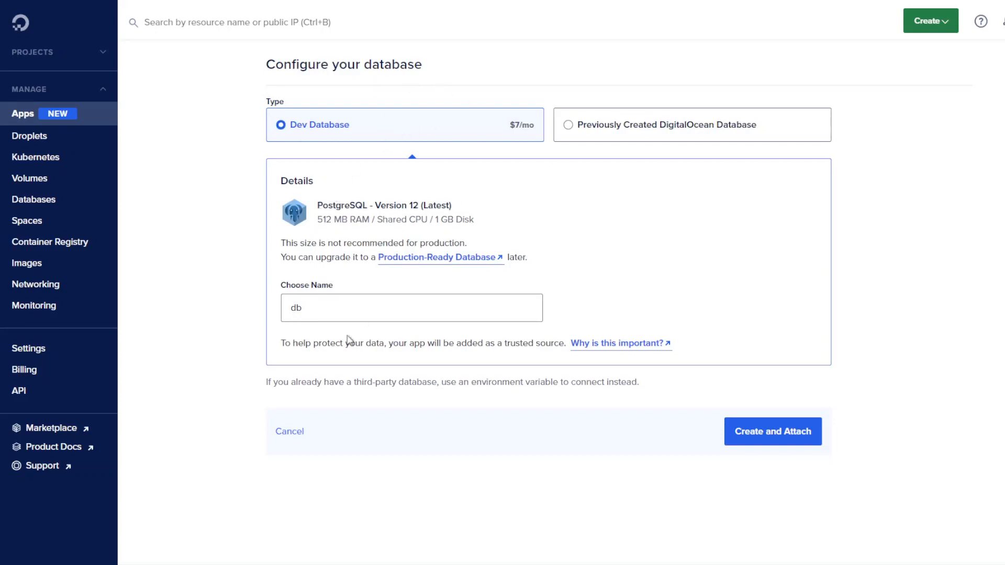
pyautogui.moveTo(281, 343); pyautogui.dragTo(559, 360)
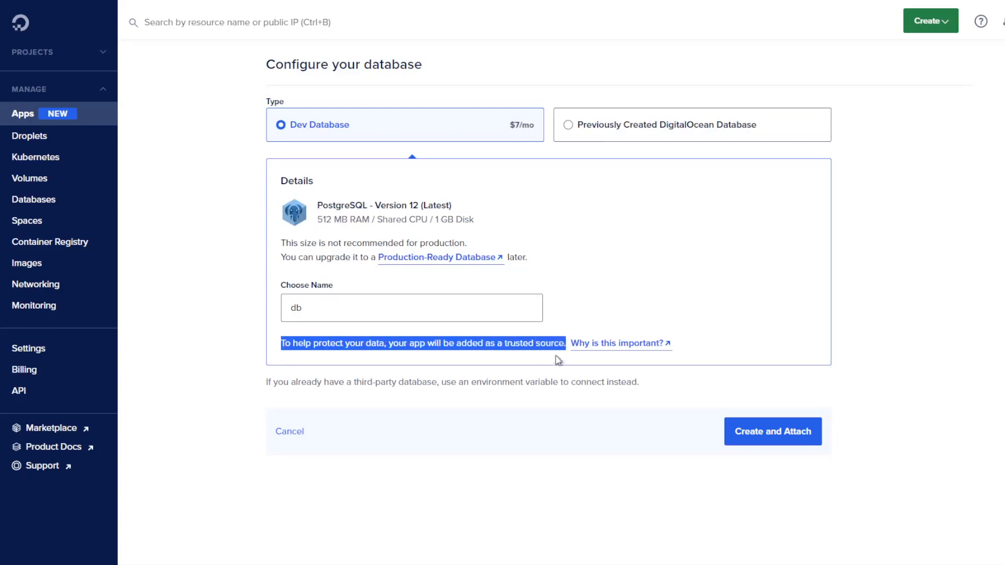
pyautogui.click(516, 350)
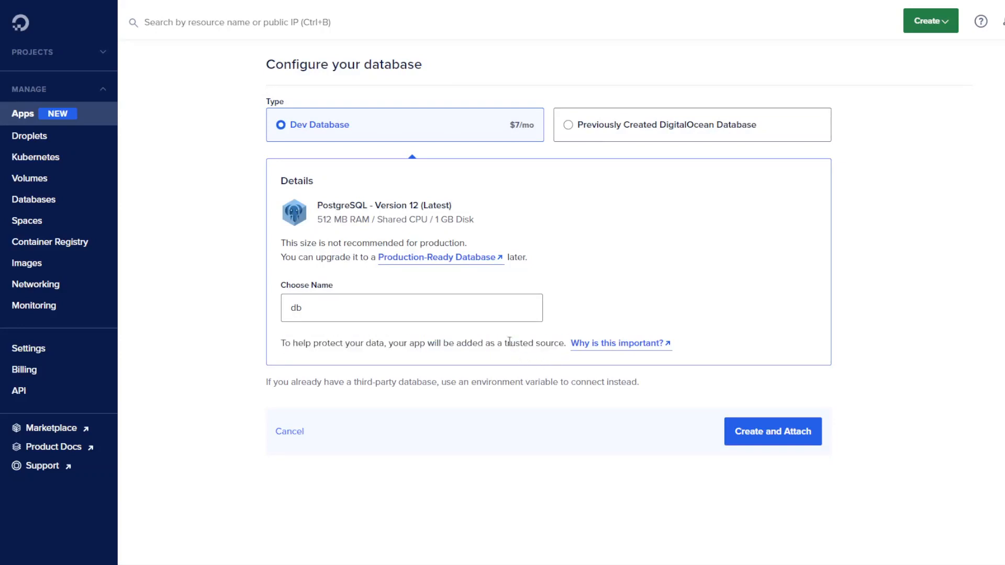
# - Choose the previously created cluster db-postgresql-sfo3-24317 for the component, with the app added as a trusted source
pyautogui.click(656, 129)
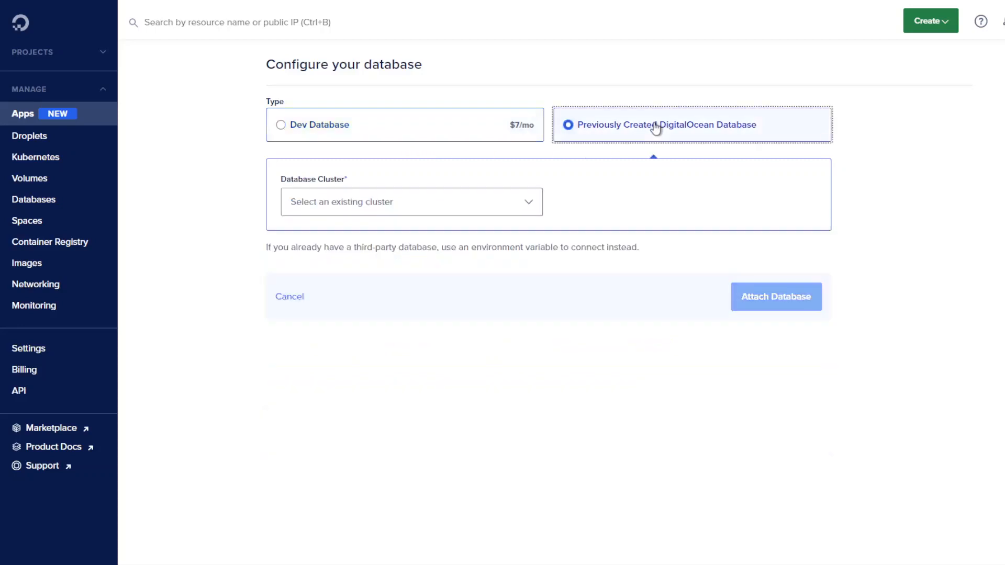
pyautogui.click(406, 212)
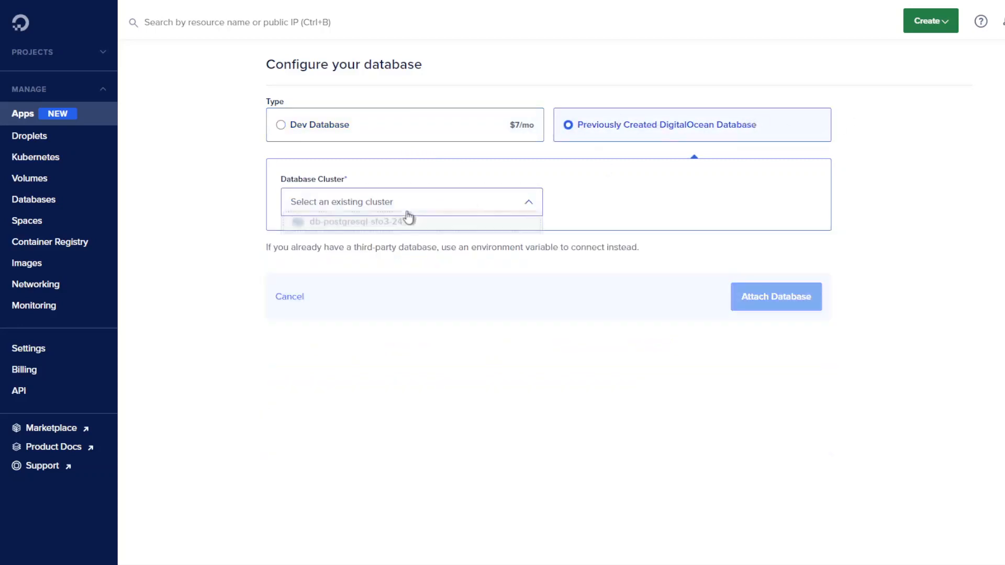
pyautogui.click(359, 228)
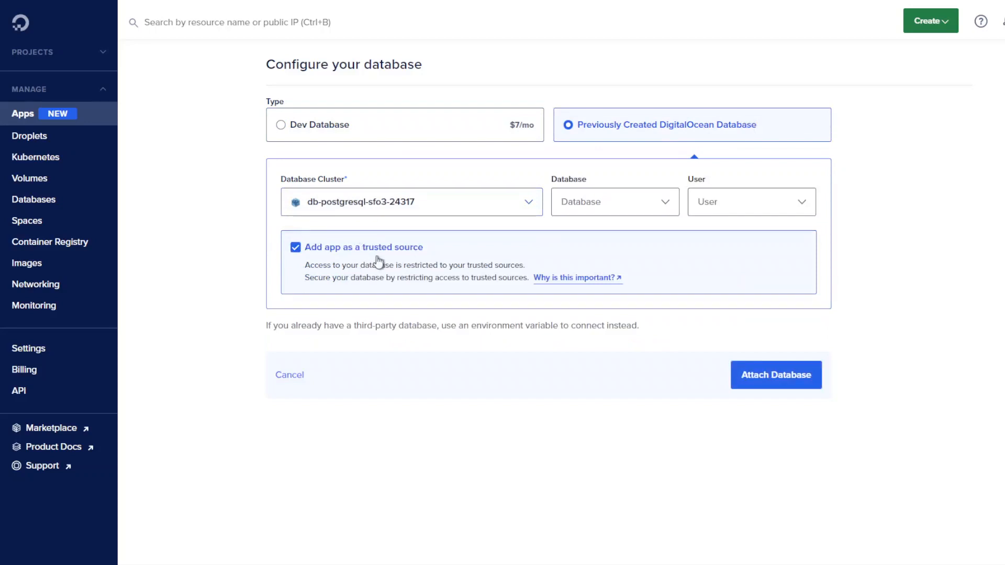
pyautogui.click(297, 251)
pyautogui.click(296, 251)
pyautogui.click(424, 328)
# - Compare the Dev Database and Previously Created DigitalOcean Database types, ending on Dev Database
pyautogui.click(426, 124)
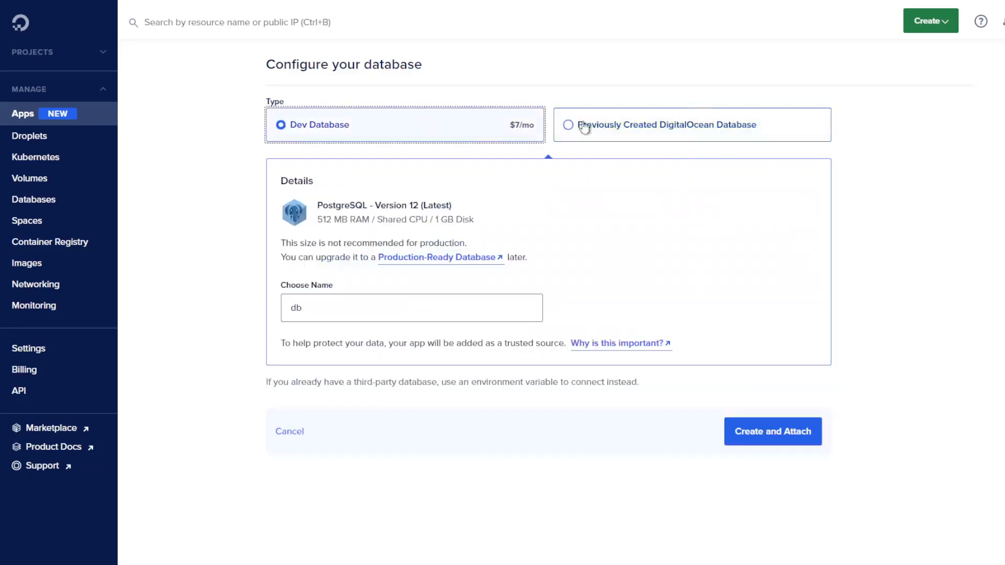
pyautogui.click(693, 123)
pyautogui.click(432, 129)
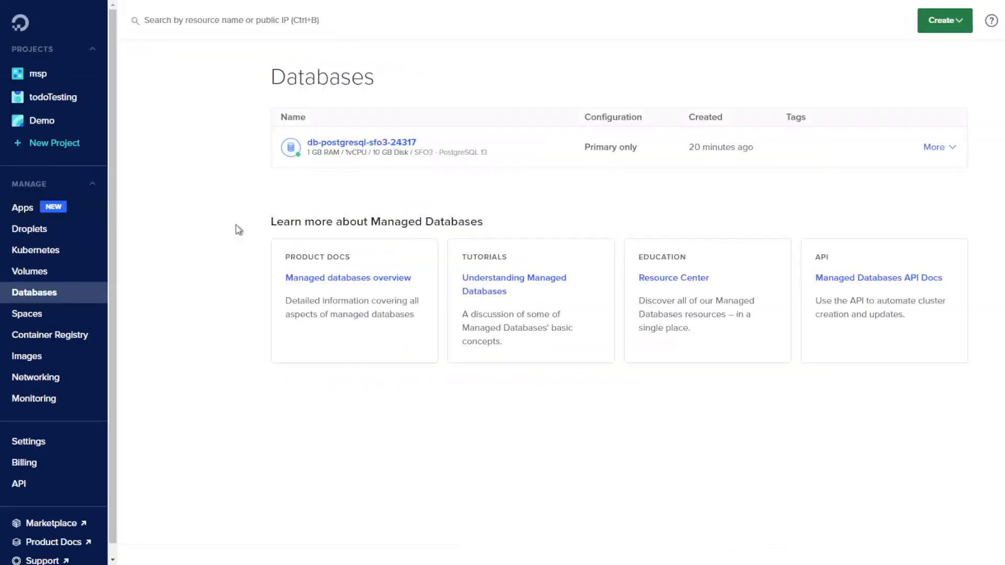
# - Start a new database cluster with the PostgreSQL 13 engine in the San Francisco 3 datacenter
pyautogui.click(926, 21)
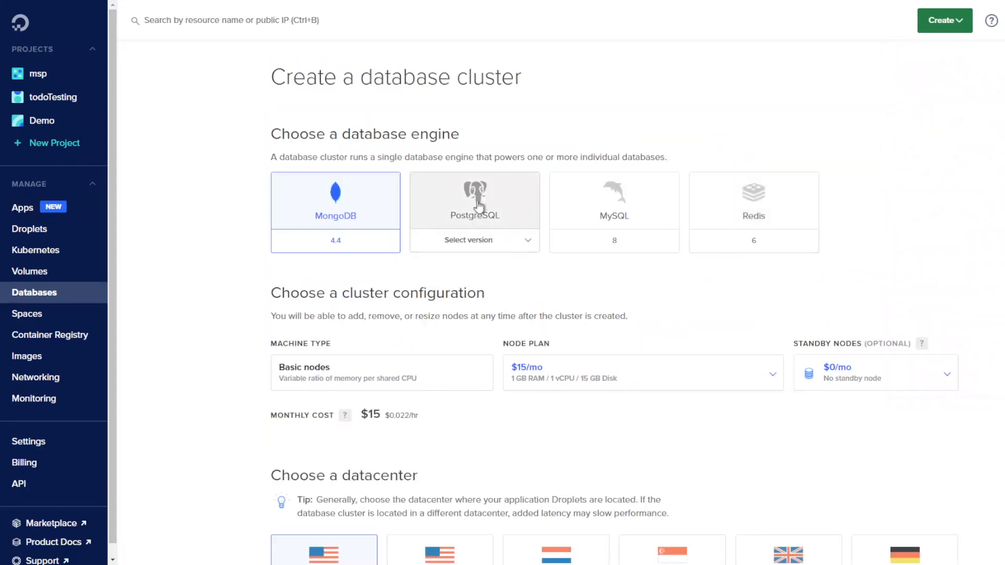
pyautogui.click(496, 220)
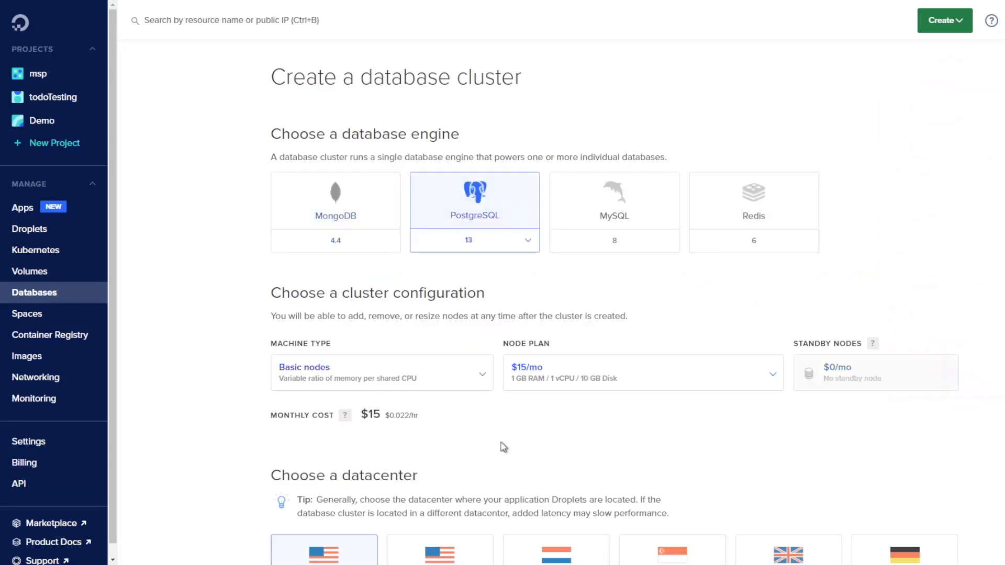
pyautogui.scroll(-5, 504, 446)
pyautogui.click(468, 250)
pyautogui.scroll(-1, 570, 408)
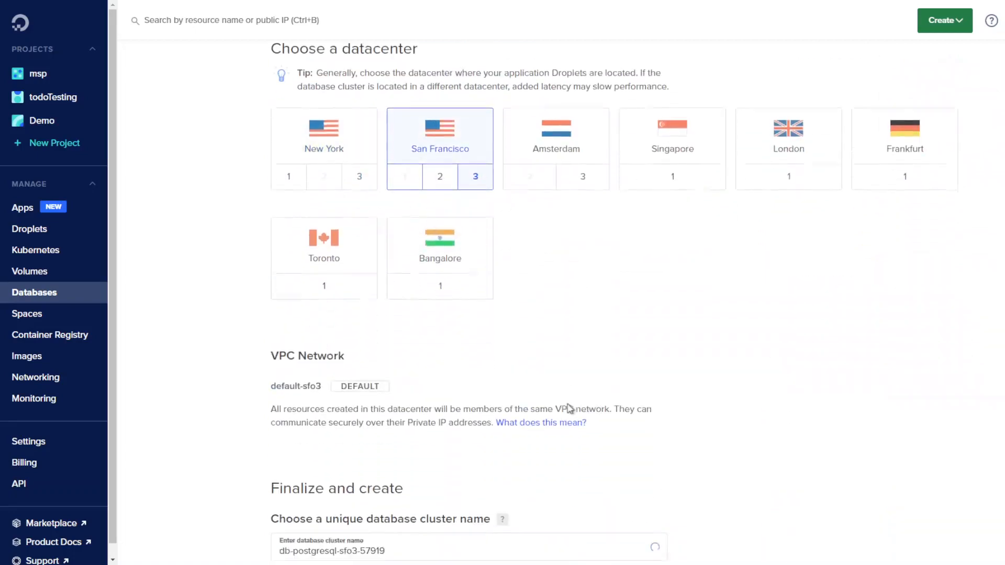
# - Create the PostgreSQL cluster in the Demo project, keeping the suggested cluster name and default VPC network
pyautogui.scroll(-3, 568, 408)
pyautogui.scroll(3, 489, 282)
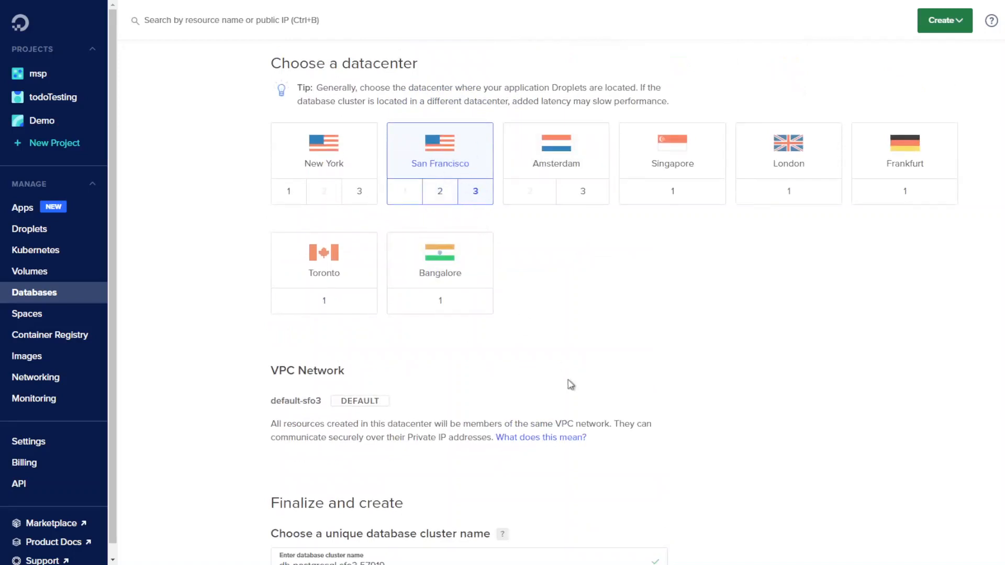
pyautogui.scroll(-5, 568, 383)
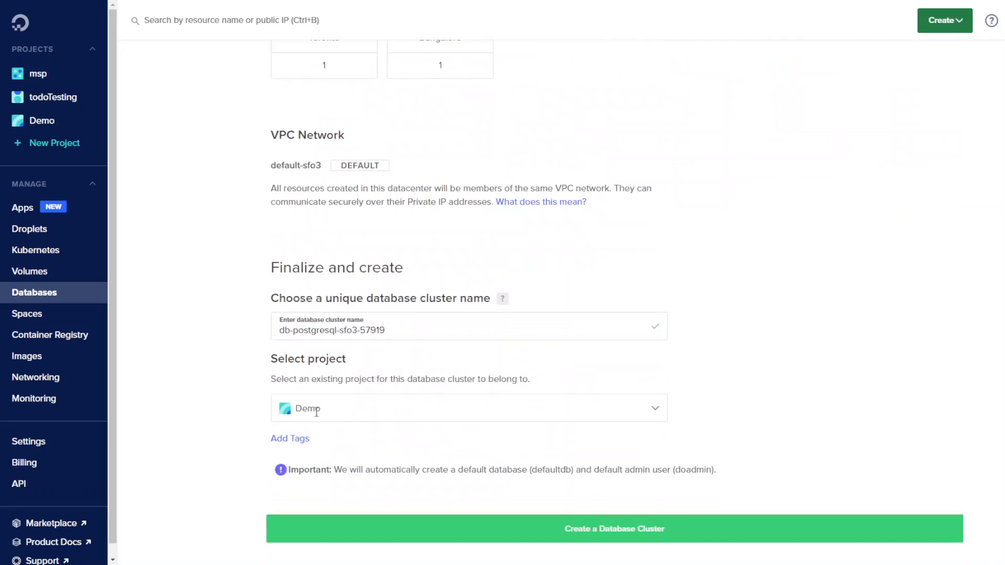
pyautogui.scroll(-1, 543, 471)
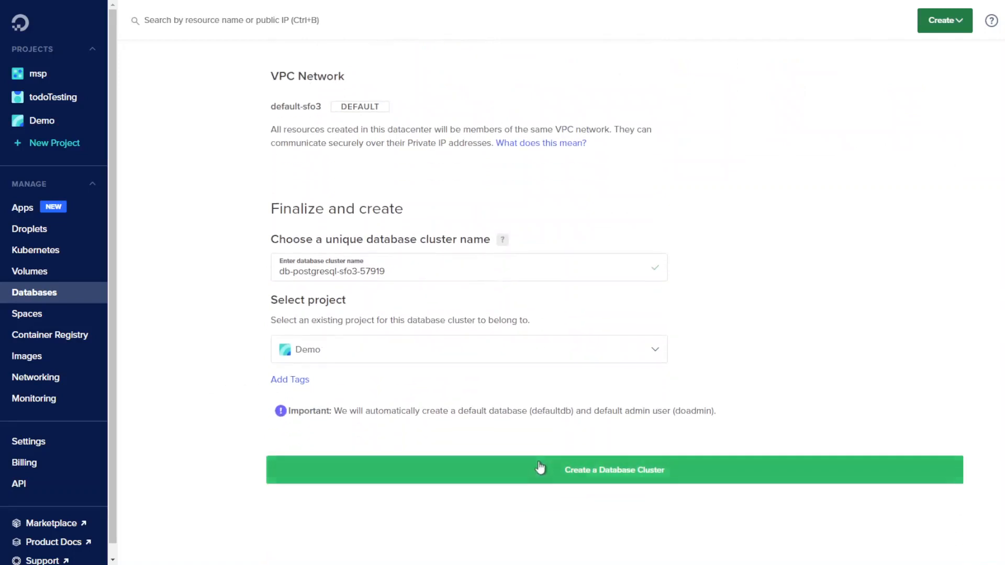
pyautogui.click(539, 462)
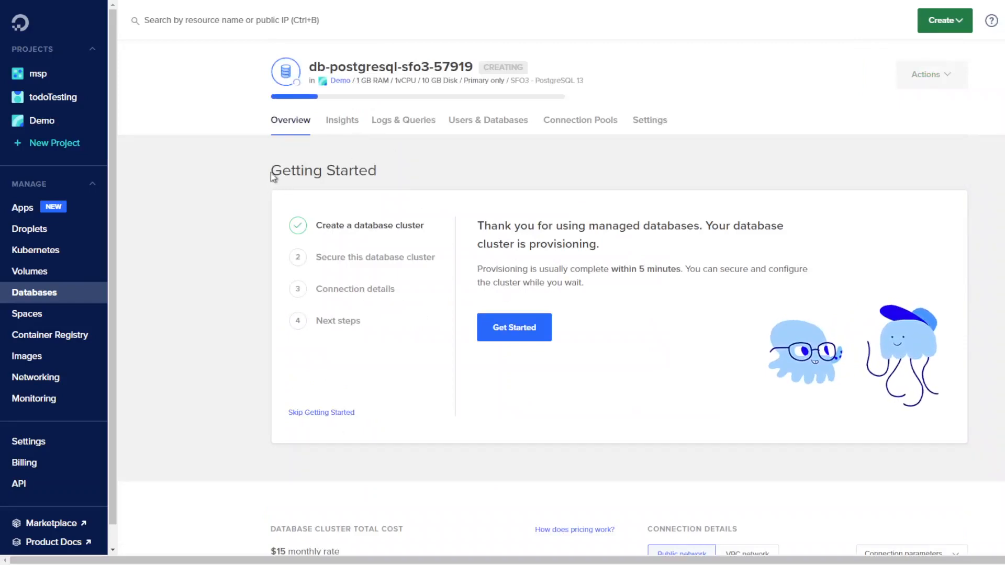
# - Open the securing stage of the new cluster's Getting Started guide and review its trusted sources setting
pyautogui.moveTo(271, 173); pyautogui.dragTo(395, 168)
pyautogui.click(397, 167)
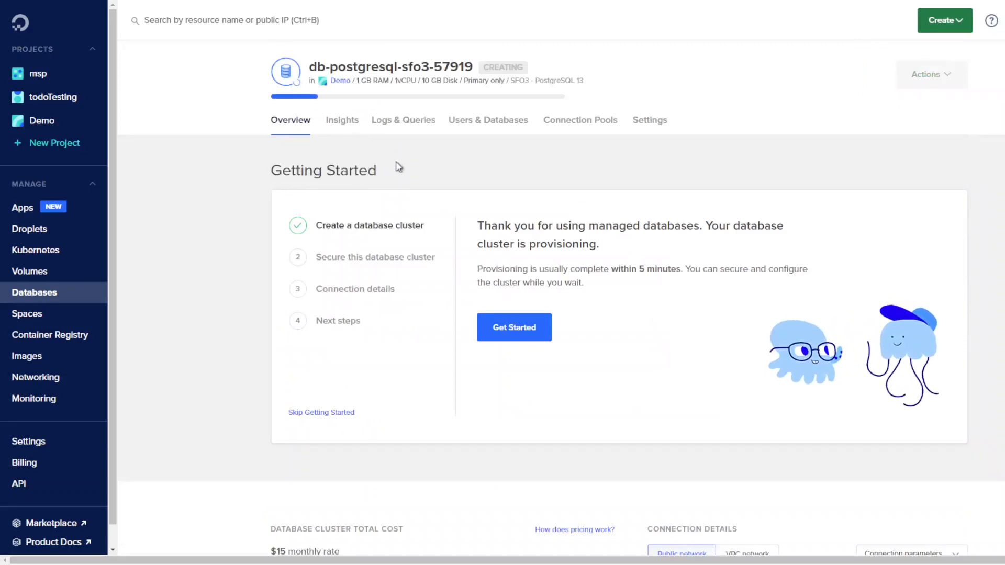
pyautogui.click(390, 261)
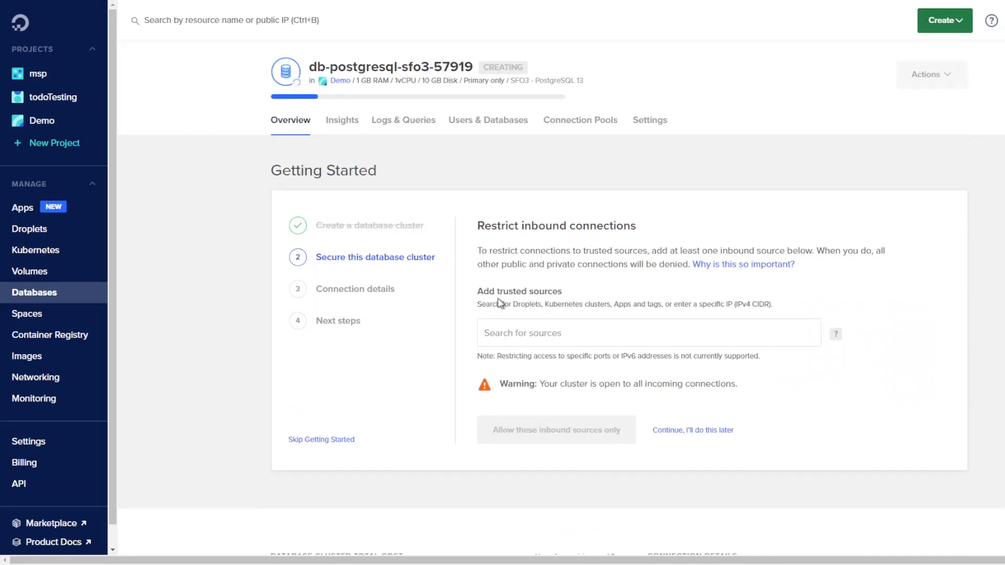
pyautogui.moveTo(475, 291); pyautogui.dragTo(602, 296)
pyautogui.click(602, 297)
# - Enter the IP address 192.168.1.1 as a trusted source for the new cluster
pyautogui.click(654, 330)
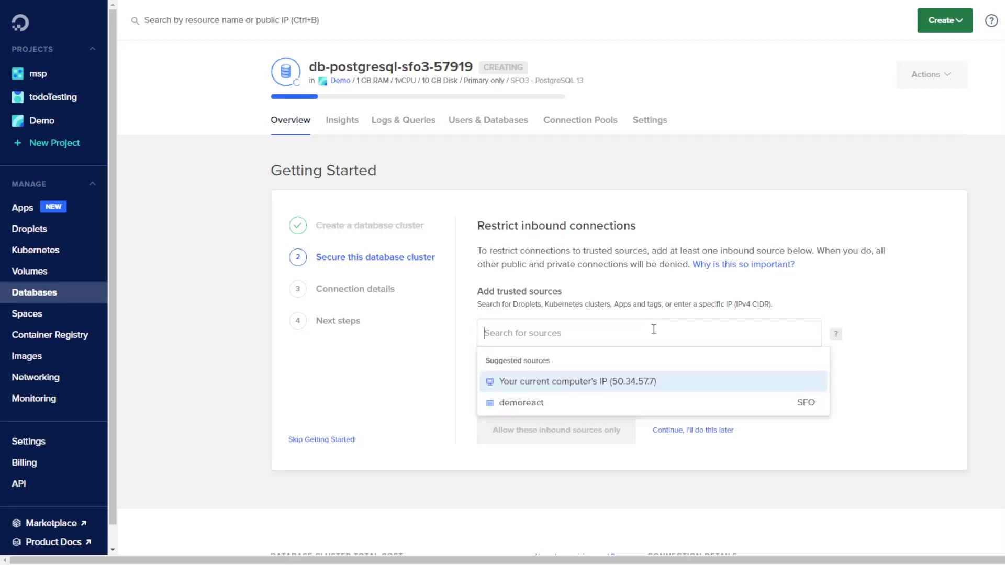
pyautogui.write('192.168.1.1')
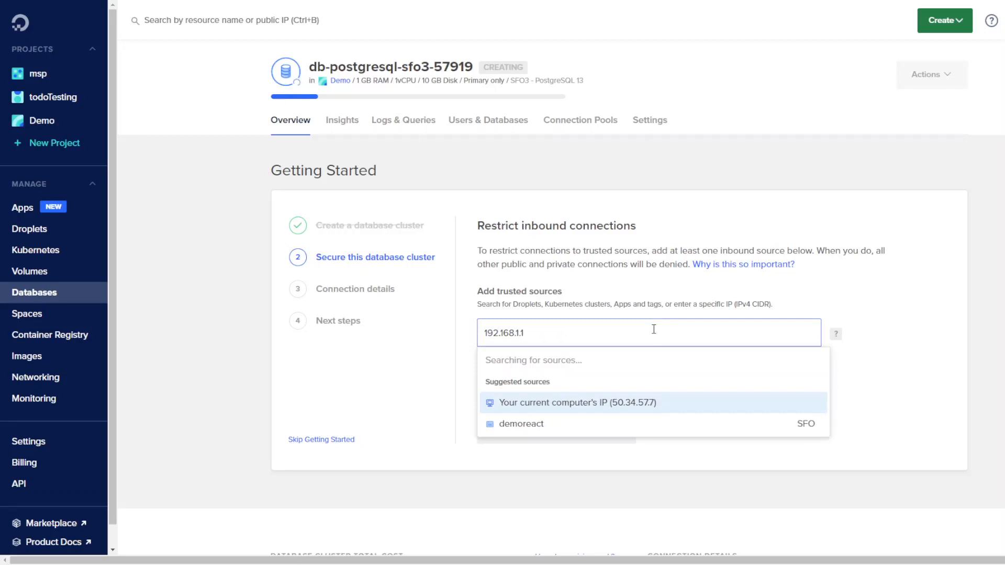
pyautogui.press('Return')
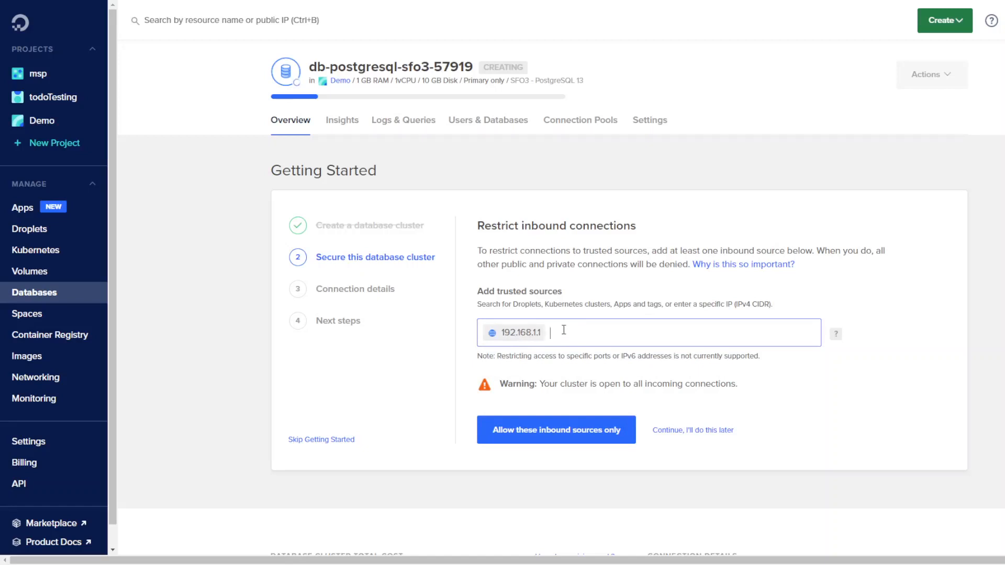
# - Remove the IP address 192.168.1.1 from the new cluster's trusted sources
pyautogui.press('BackSpace')
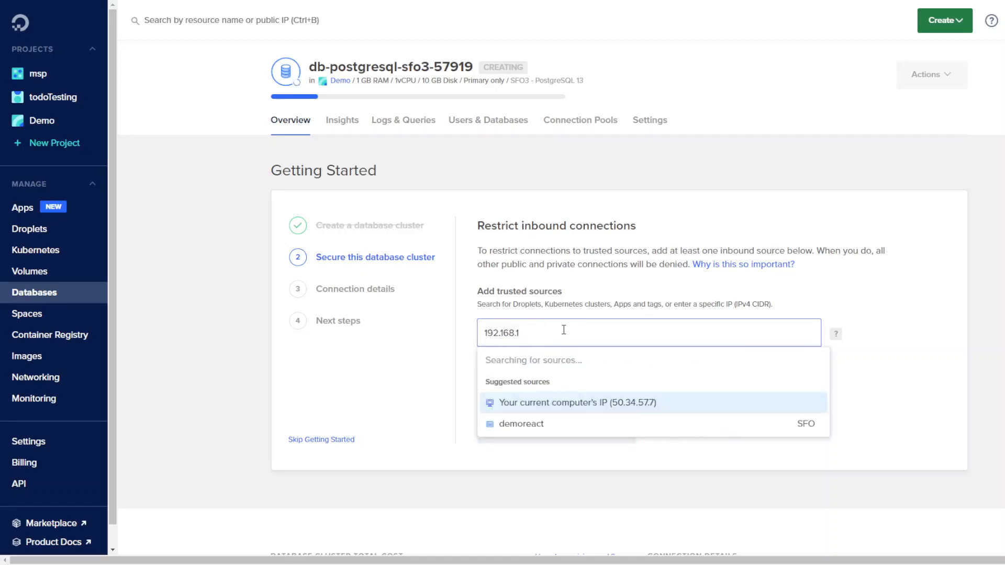
pyautogui.press('BackSpace')
pyautogui.press('BackSpace')
pyautogui.press('BackSpace')
pyautogui.press('BackSpace')
pyautogui.press('BackSpace')
pyautogui.press('BackSpace')
pyautogui.press('BackSpace')
pyautogui.press('BackSpace')
pyautogui.press('BackSpace')
pyautogui.click(580, 291)
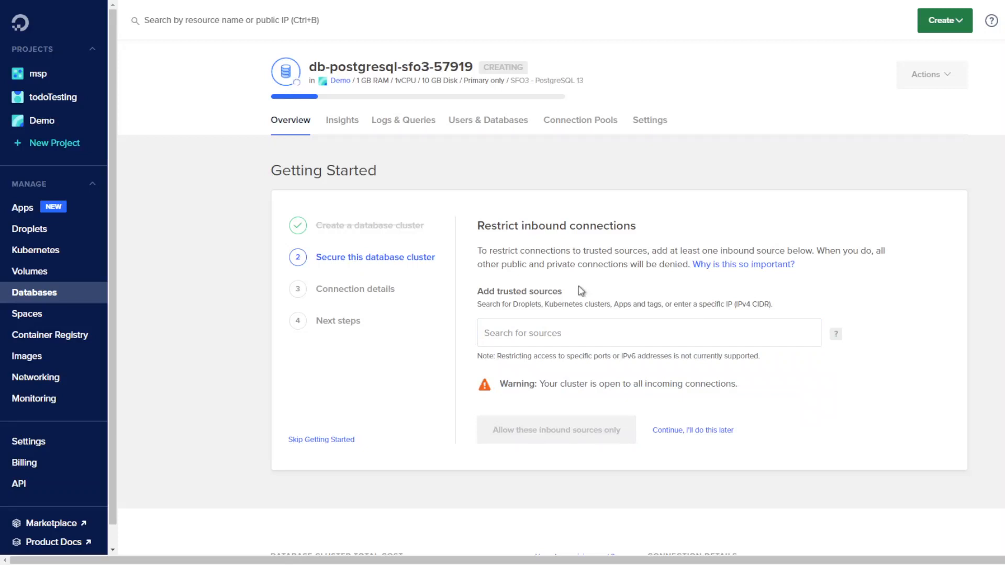
# - Pick the demoreact app as a trusted source for the new cluster
pyautogui.click(582, 331)
pyautogui.click(530, 410)
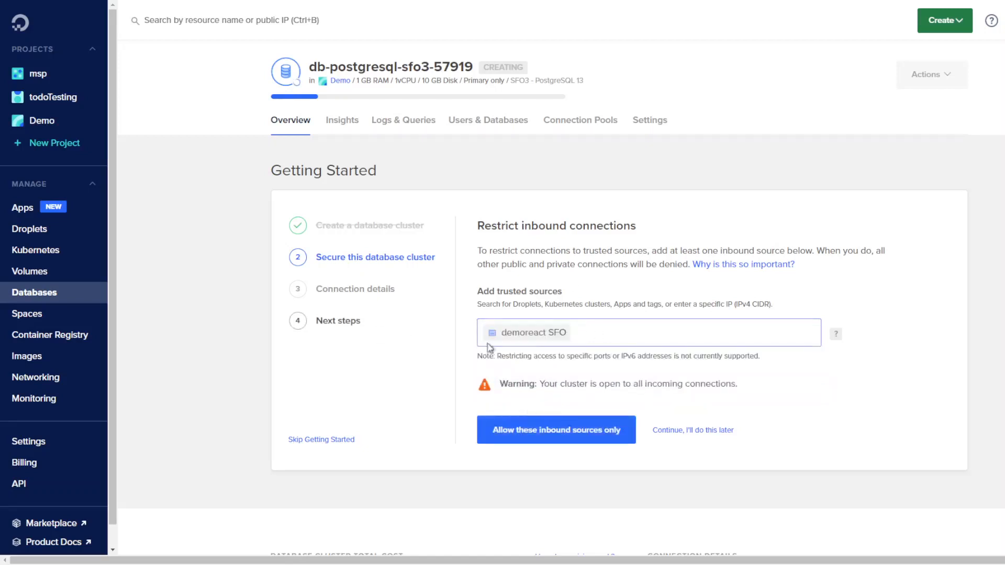
pyautogui.click(903, 399)
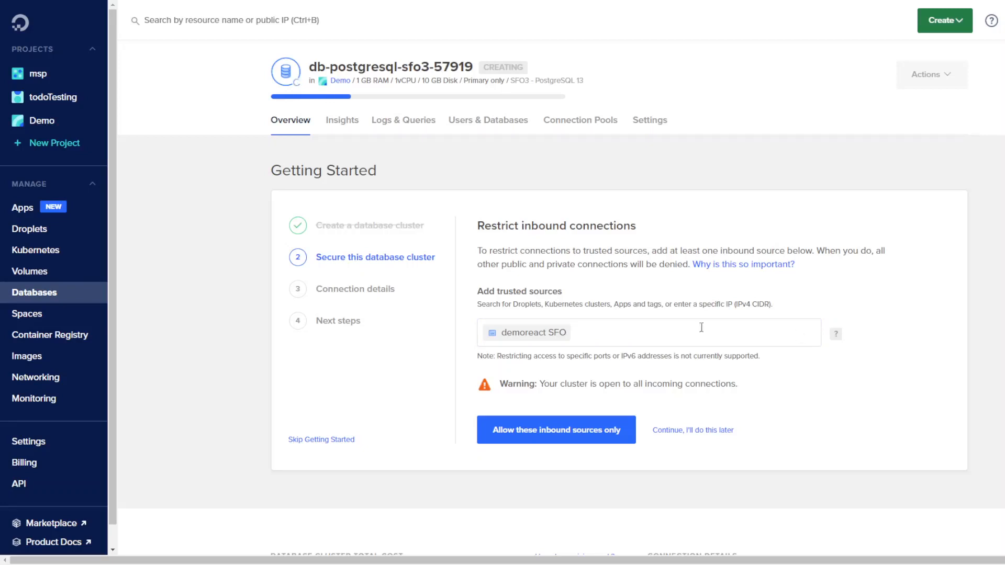
# - Remove the demoreact app from the new cluster's trusted sources
pyautogui.click(650, 326)
pyautogui.press('BackSpace')
pyautogui.press('BackSpace')
pyautogui.press('BackSpace')
pyautogui.press('BackSpace')
pyautogui.press('BackSpace')
pyautogui.press('BackSpace')
pyautogui.press('BackSpace')
pyautogui.press('BackSpace')
pyautogui.press('BackSpace')
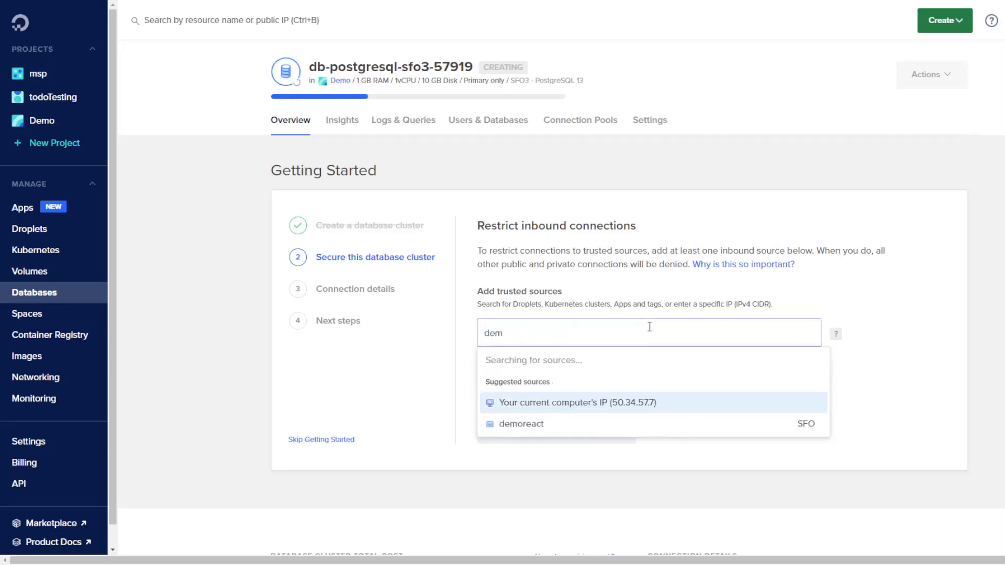
# - Search the available trusted sources for "tag" and clear the search text
pyautogui.write('tags')
pyautogui.press('BackSpace')
pyautogui.press('BackSpace')
pyautogui.press('BackSpace')
pyautogui.press('BackSpace')
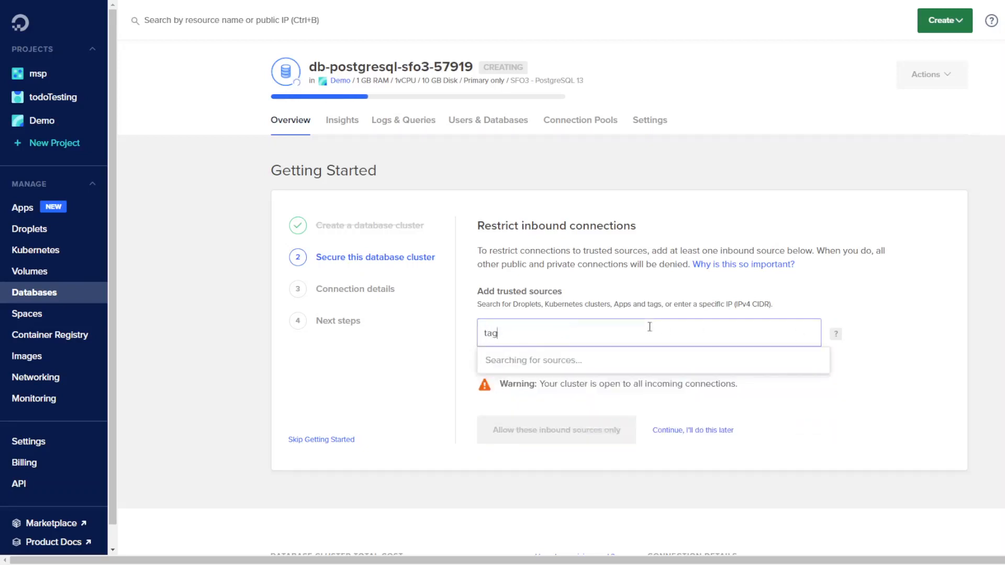
# - Try to add "mo" as a trusted source for the new cluster, and remove that entry
pyautogui.write('demo')
pyautogui.press('Return')
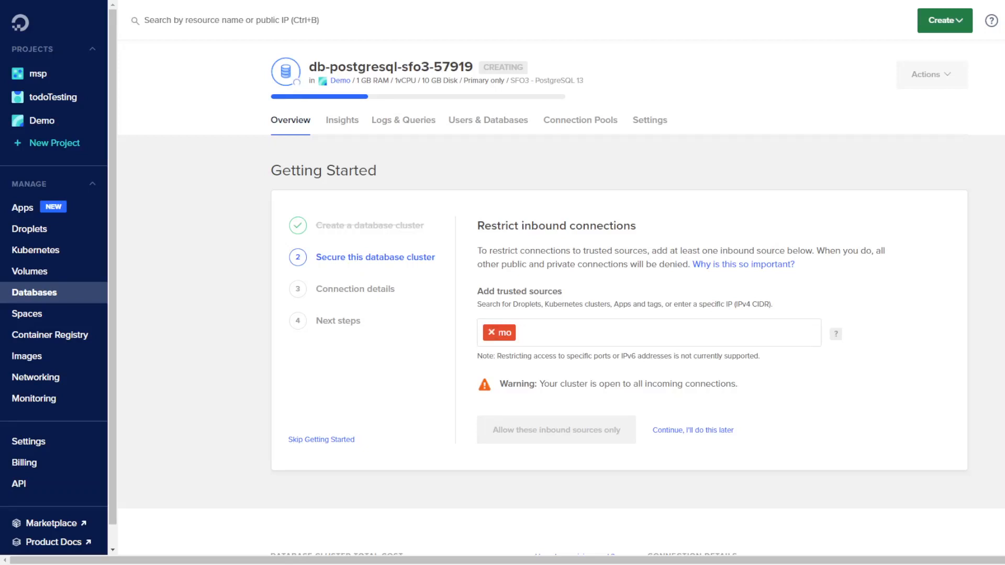
pyautogui.click(490, 332)
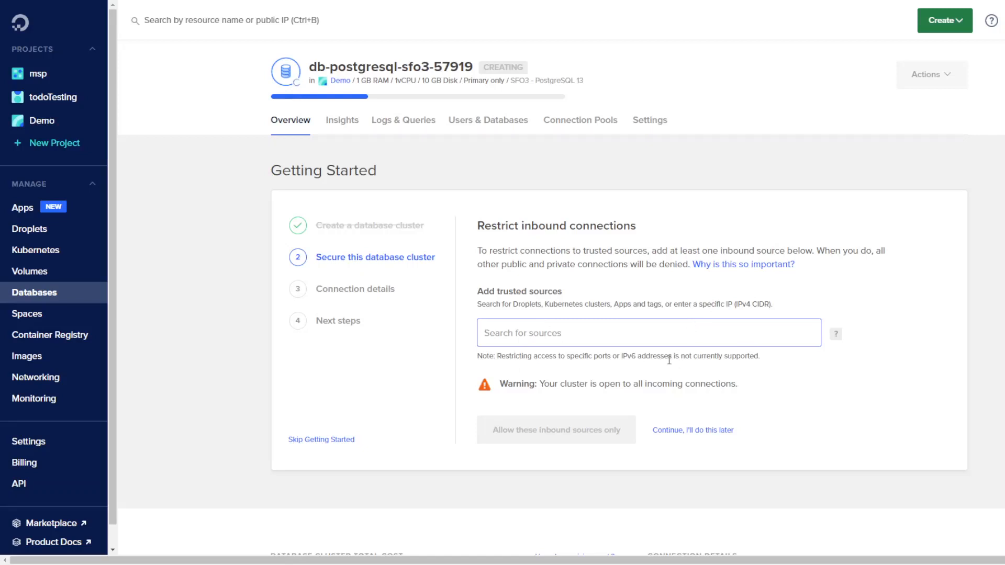
pyautogui.click(827, 381)
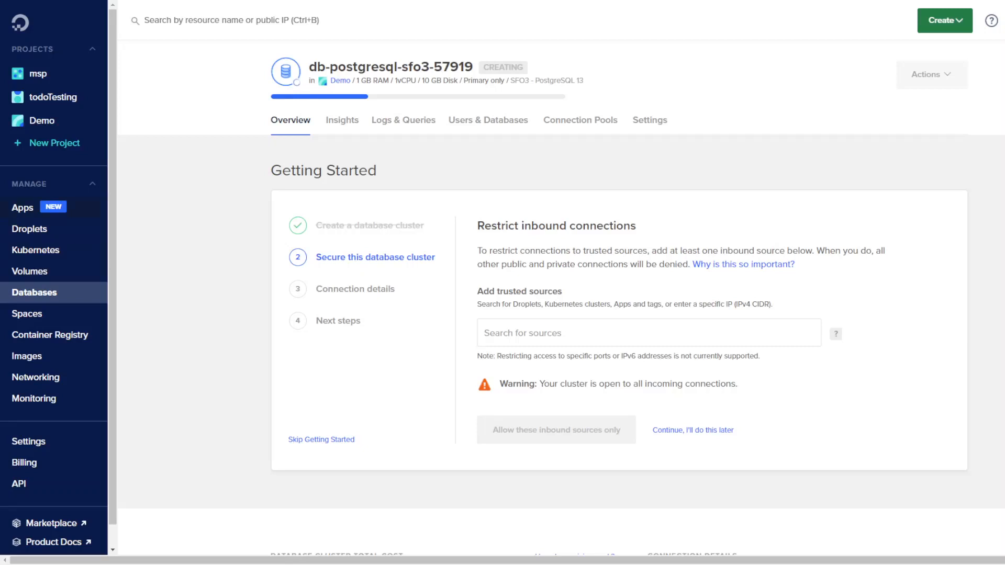
# - Open the settings of the existing cluster db-postgresql-sfo3-24317 and examine its trusted sources section
pyautogui.click(44, 295)
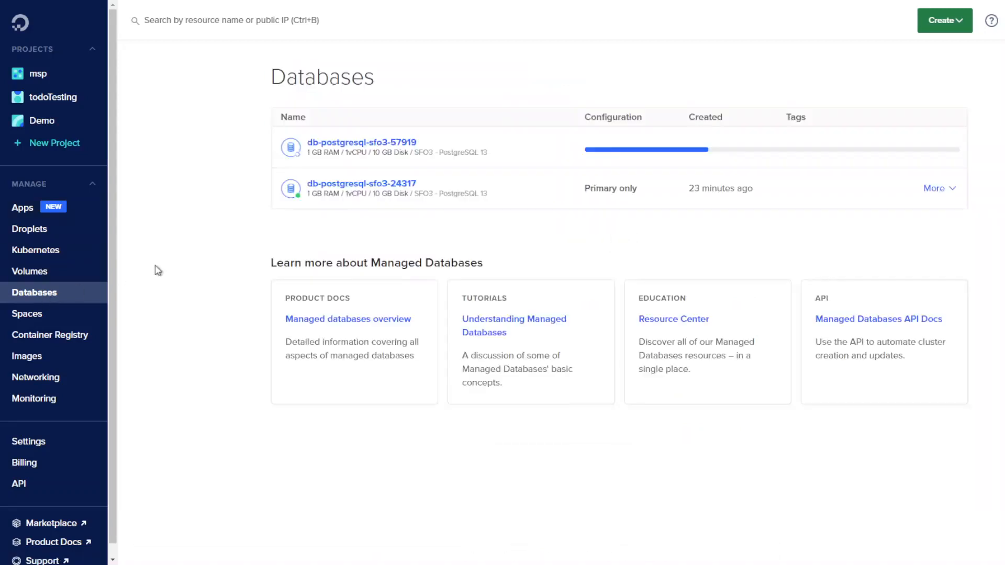
pyautogui.click(358, 187)
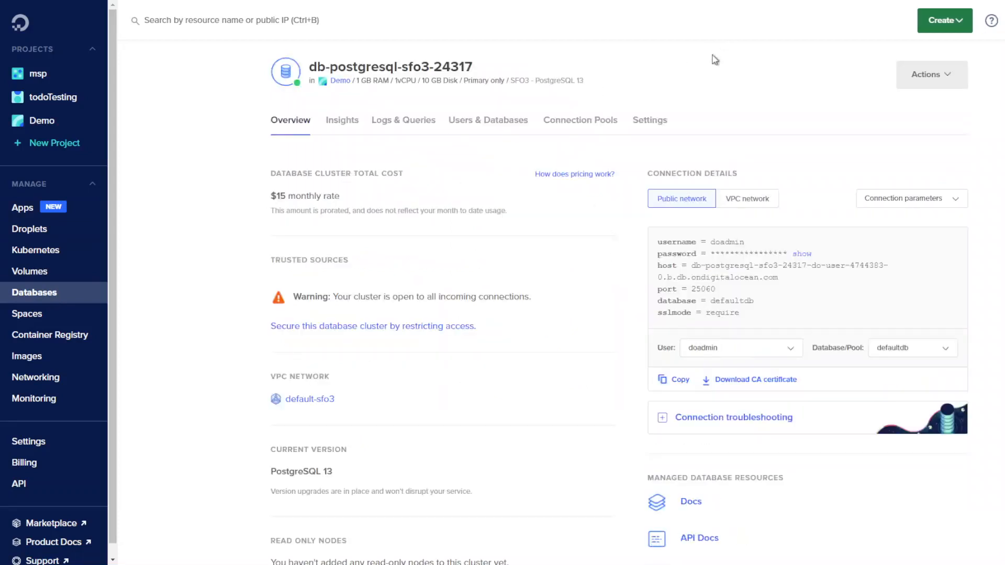
pyautogui.click(658, 121)
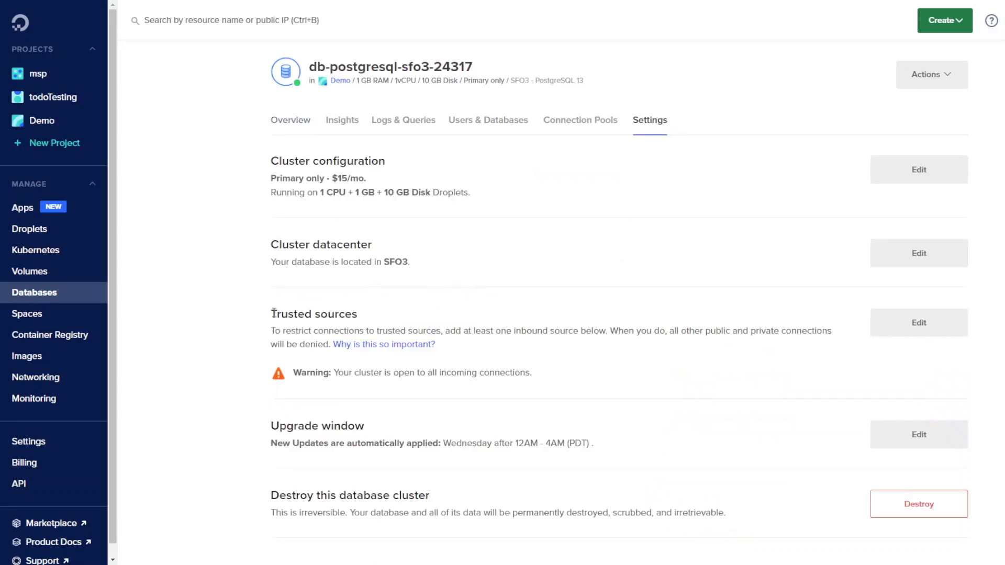
pyautogui.moveTo(271, 314); pyautogui.dragTo(372, 317)
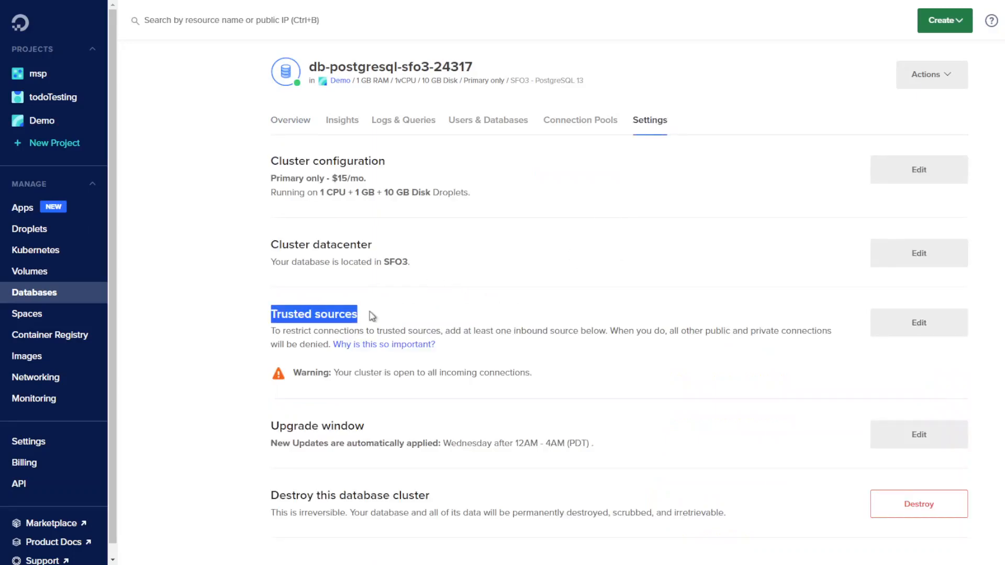
pyautogui.click(533, 326)
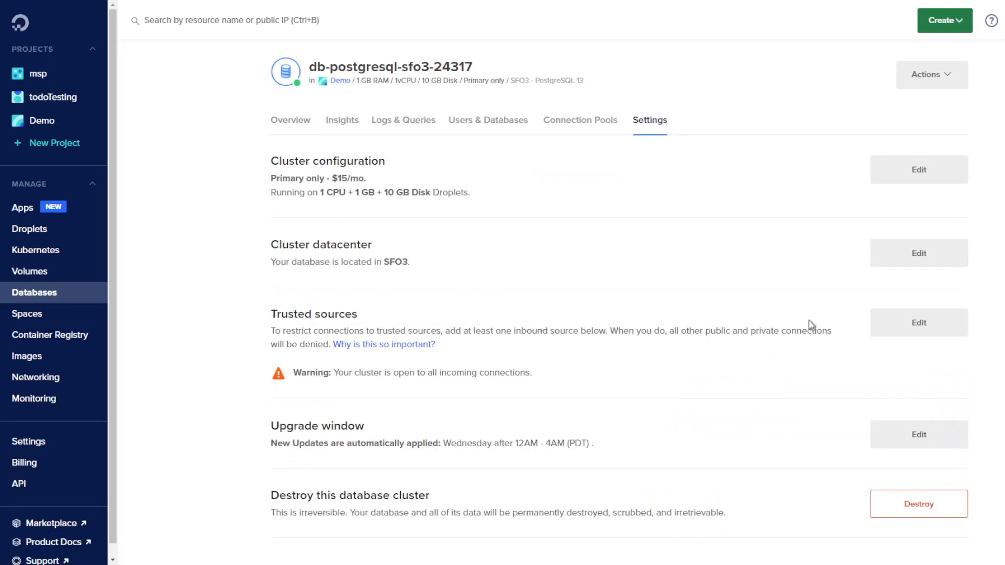
# - Open the existing cluster's trusted sources for editing and review the suggested sources without picking one
pyautogui.click(921, 326)
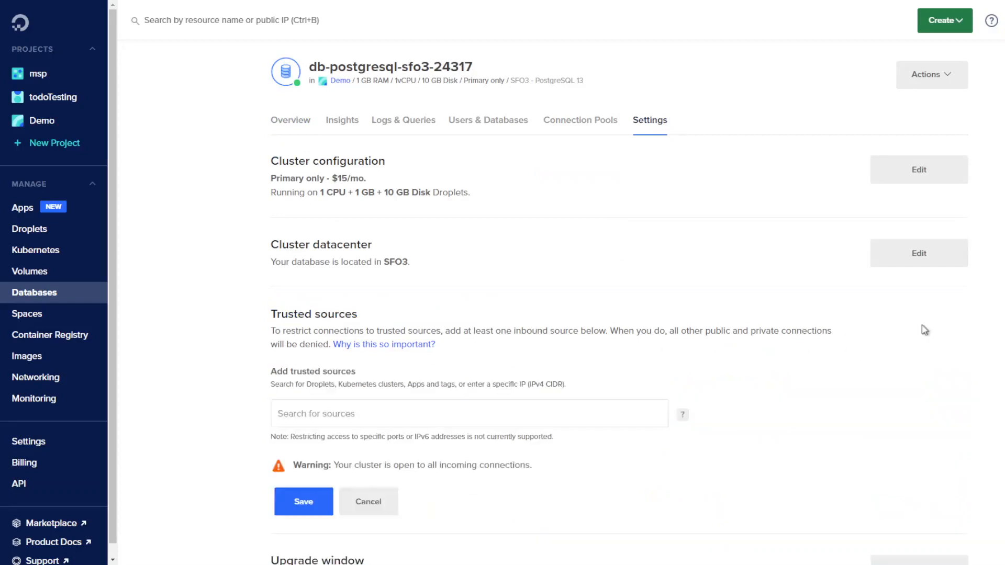
pyautogui.click(420, 404)
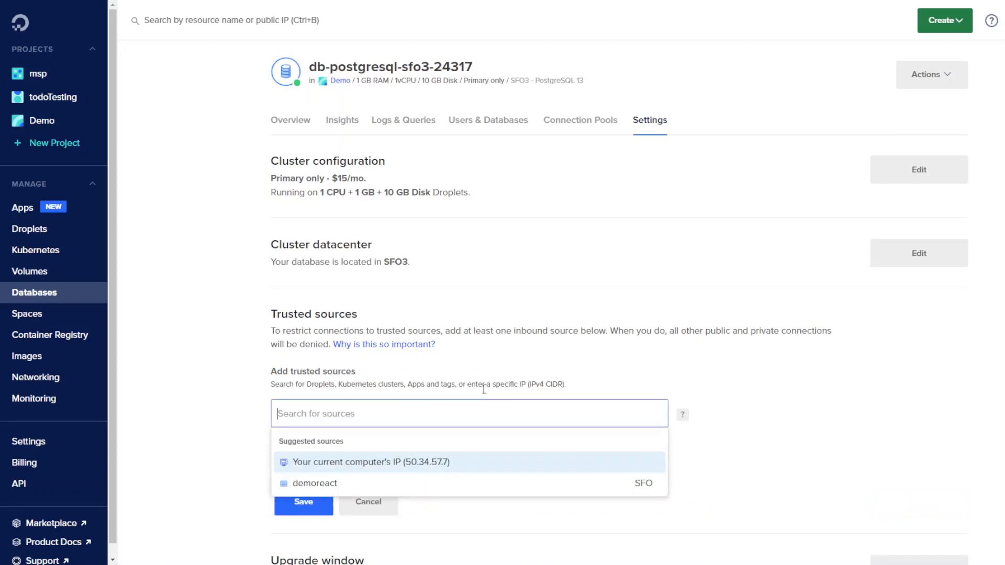
pyautogui.click(798, 407)
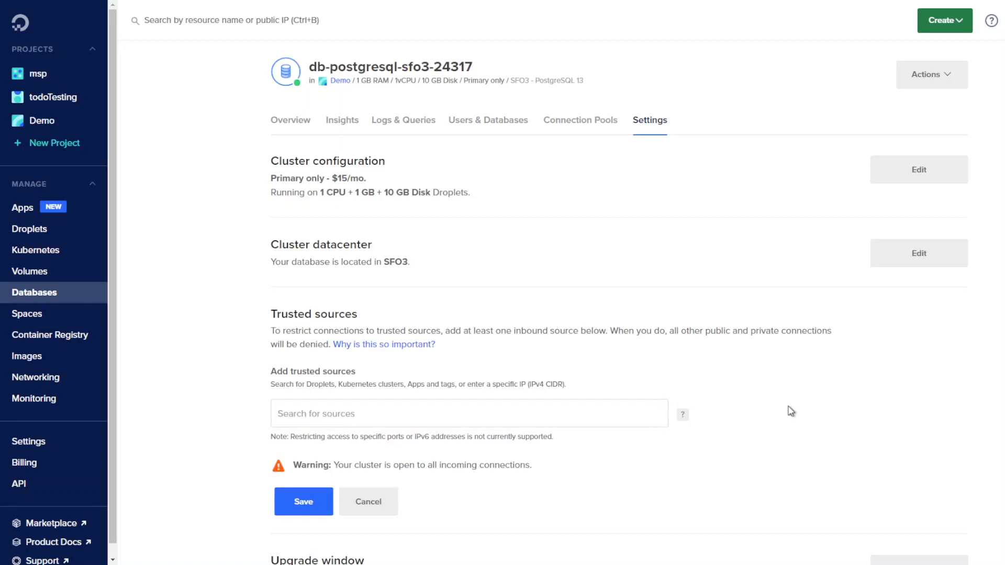
pyautogui.scroll(-5, 607, 370)
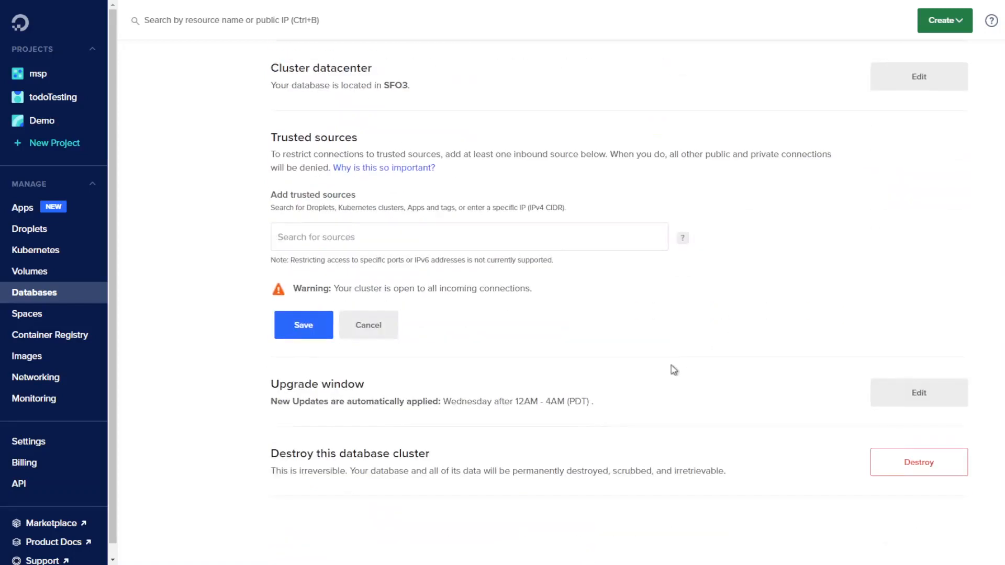